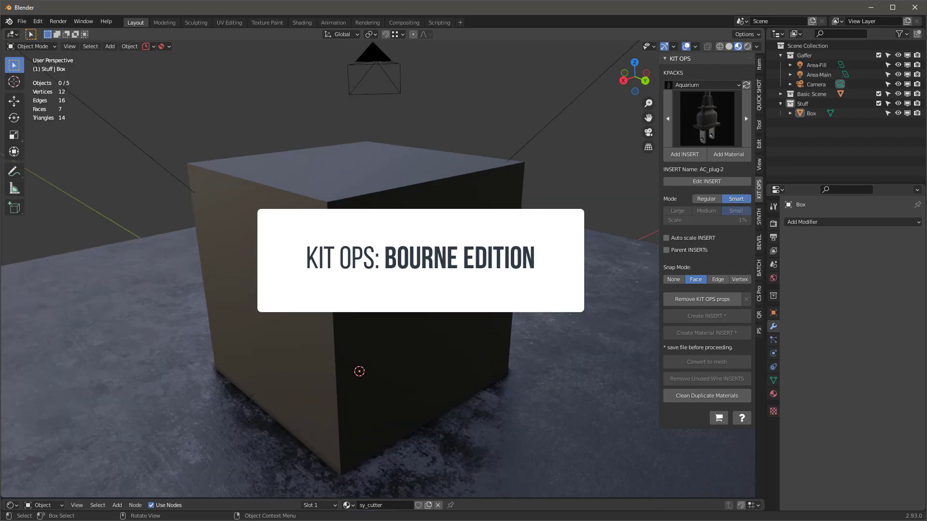
Step: Snap the first AC_plug-2 insert onto the box's top-left and check its location, rotation and scale
middle_click_drag(360, 371, 354, 277)
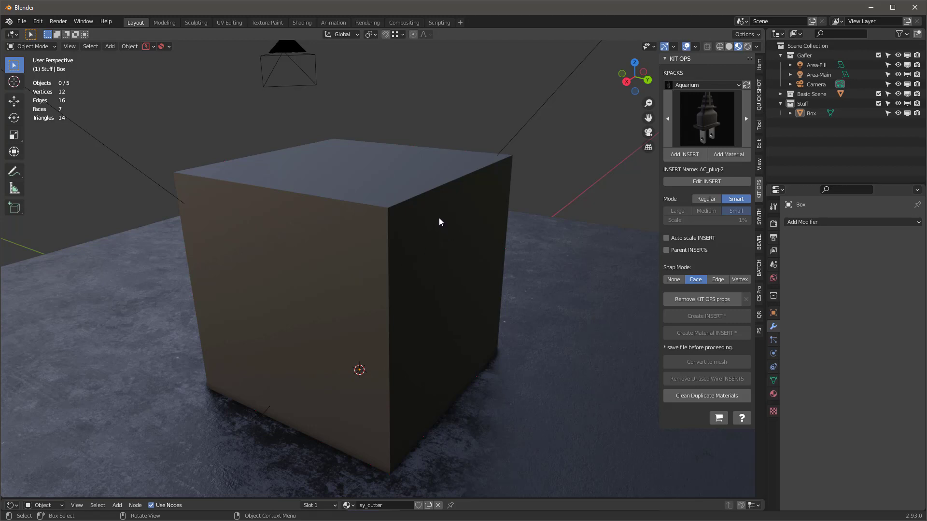
middle_click_drag(439, 219, 435, 230)
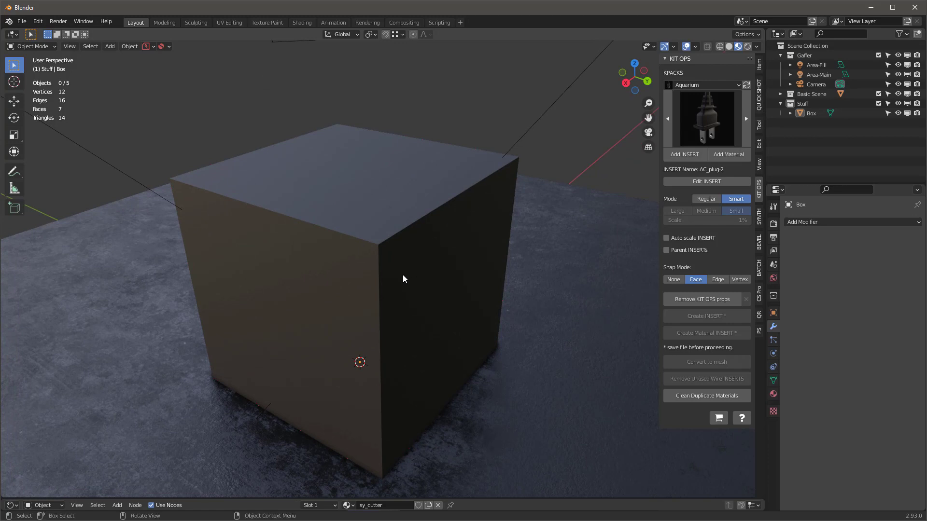
scroll(403, 275, "up", 1)
scroll(402, 271, "down", 1)
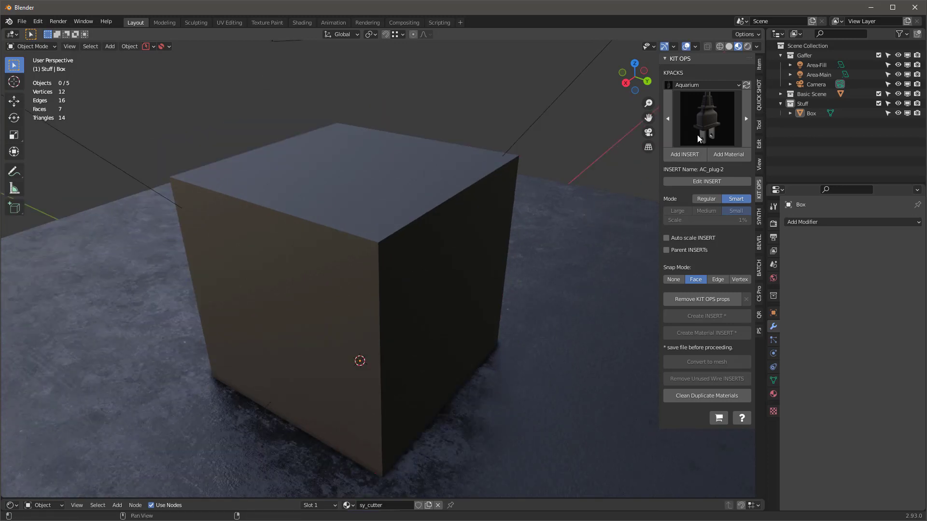
middle_click_drag(499, 149, 387, 180)
left_click(684, 154)
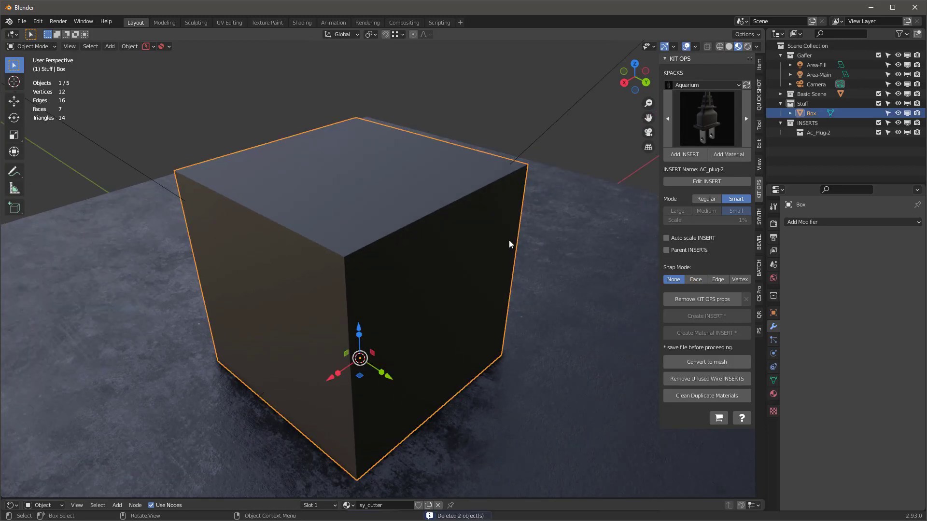
left_click(686, 155)
scroll(274, 199, "up", 5)
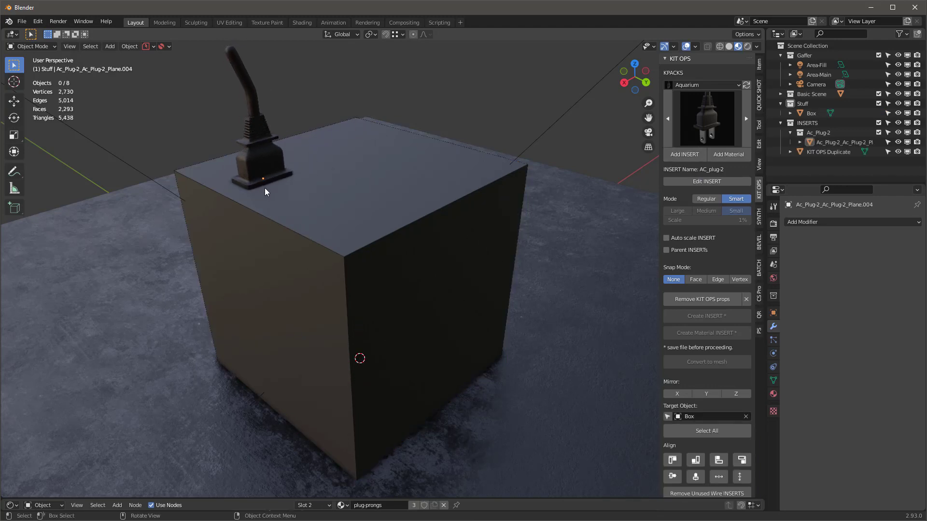
left_click(287, 201)
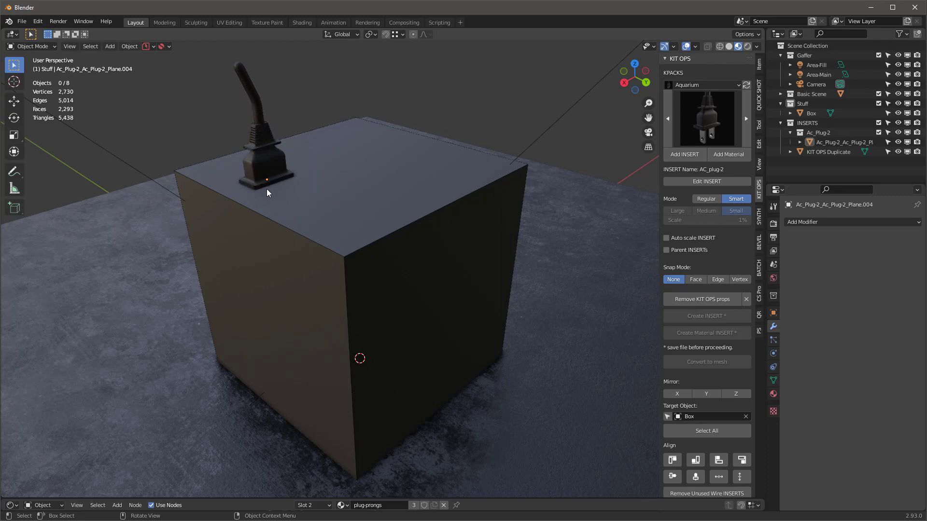
left_click(266, 189)
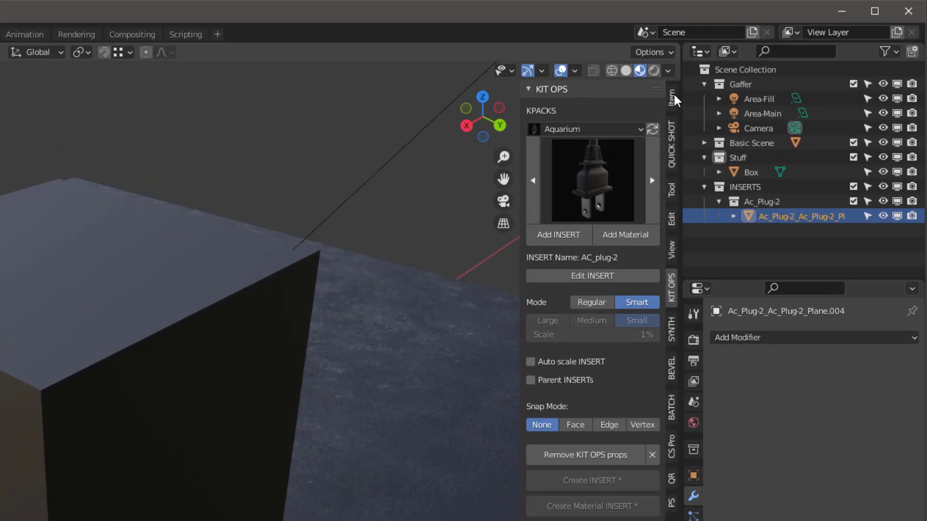
left_click(759, 64)
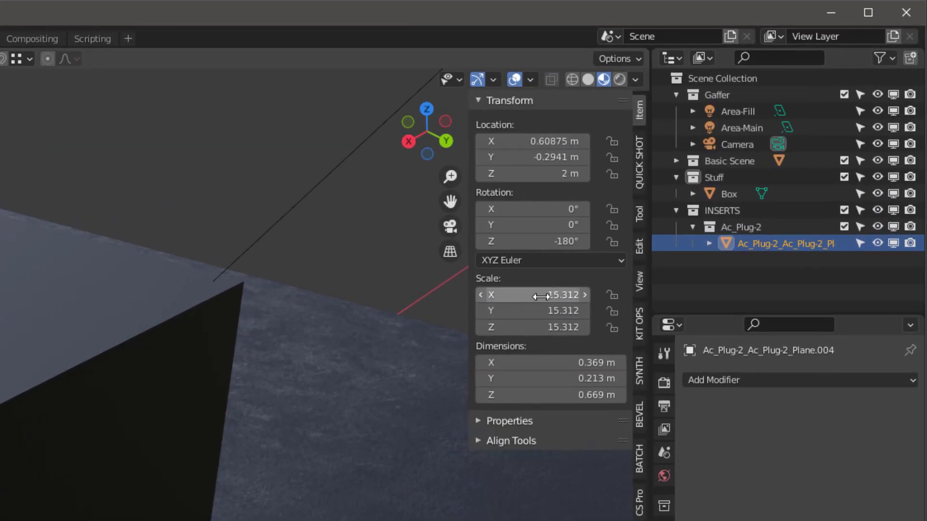
left_click(639, 323)
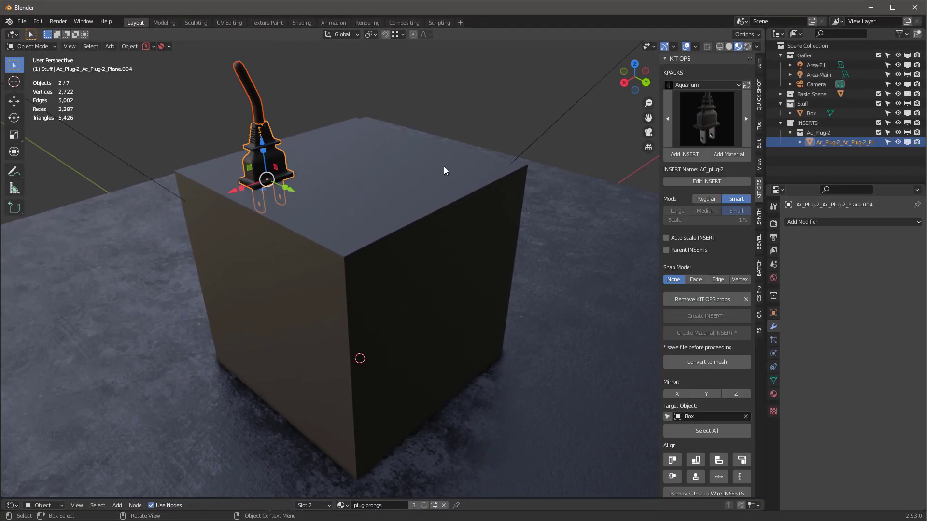
Step: Add two more AC_plug-2 plugs to the box top, the third near the right edge
left_click(429, 179)
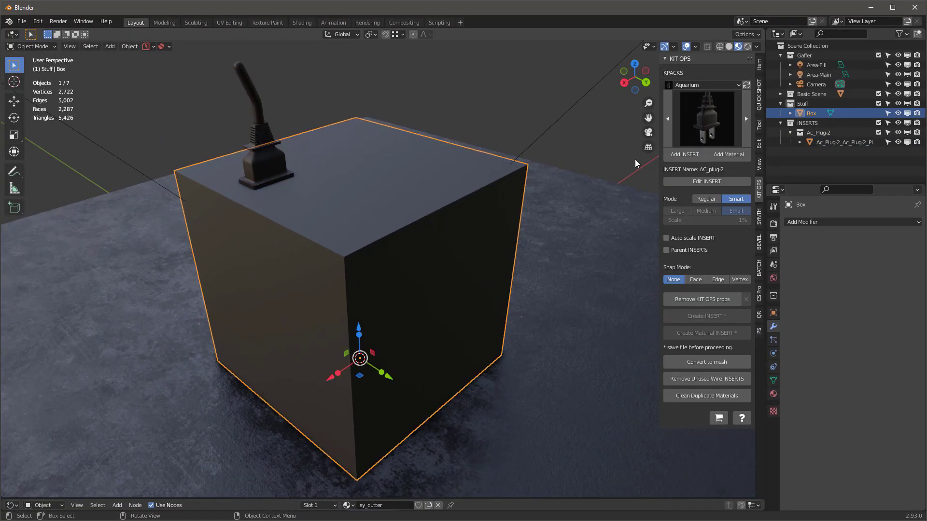
left_click(682, 154)
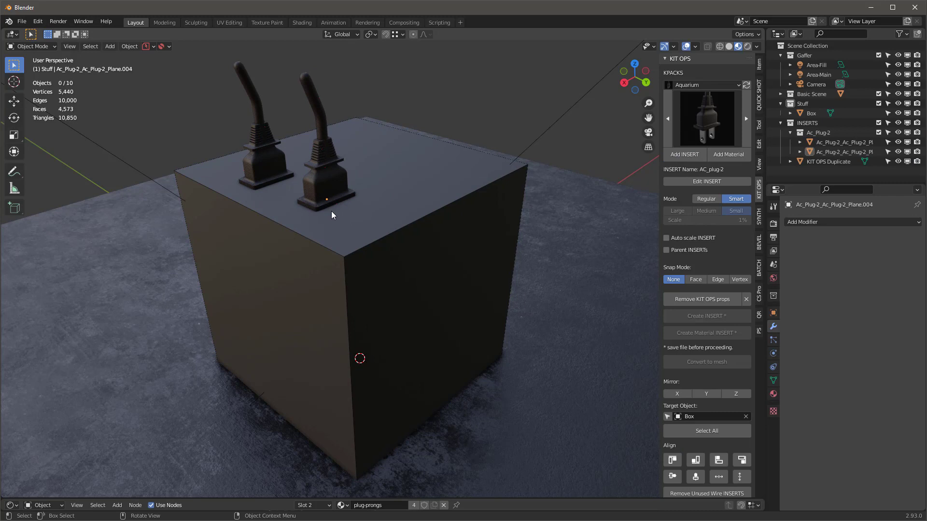
left_click(345, 157)
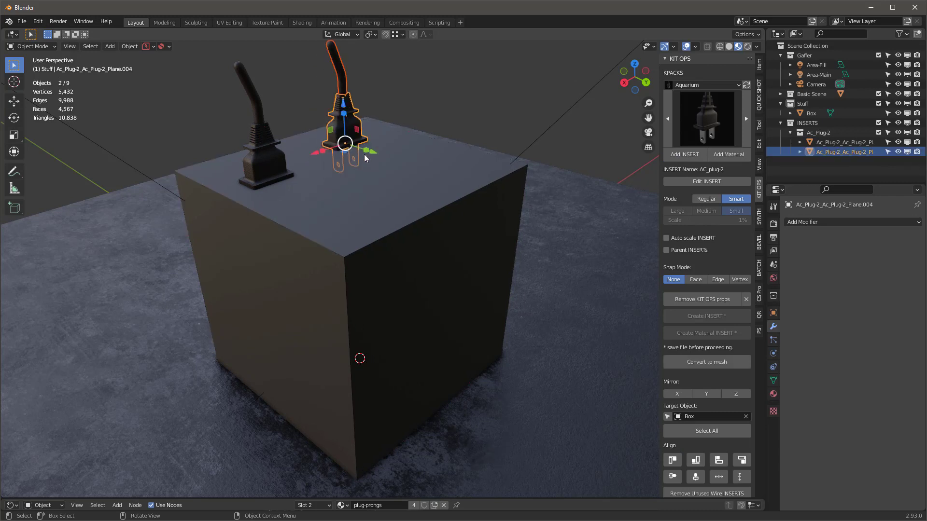
left_click(703, 157)
left_click(441, 175)
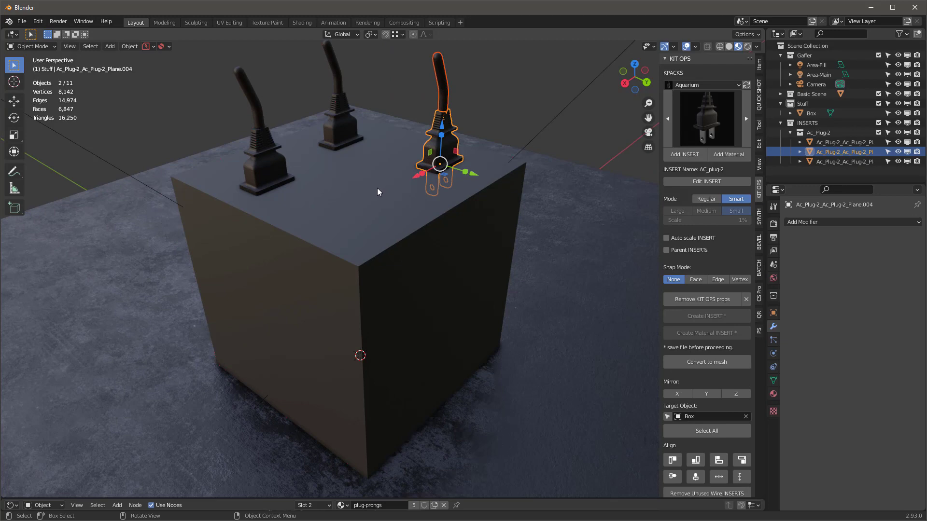
mouse_move(377, 187)
middle_mouse_down()
mouse_move(401, 182)
mouse_move(396, 187)
middle_mouse_up()
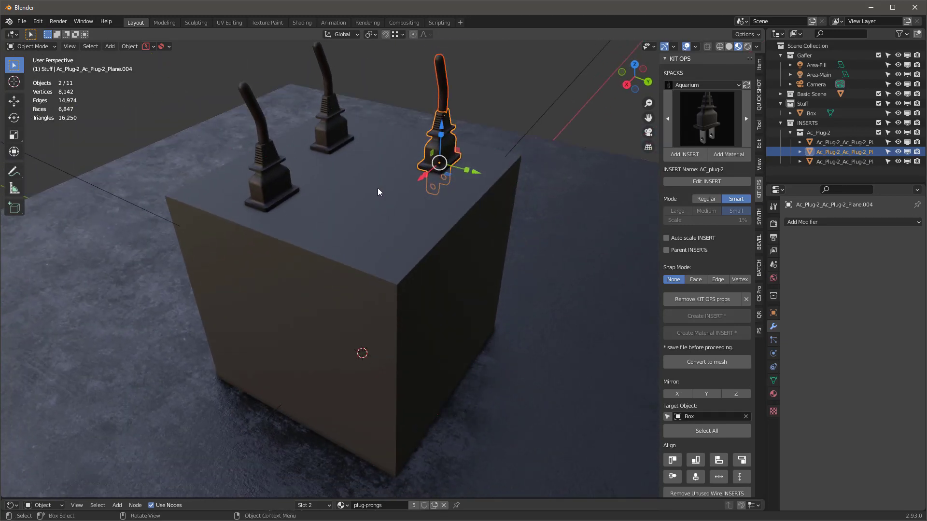
left_click(704, 85)
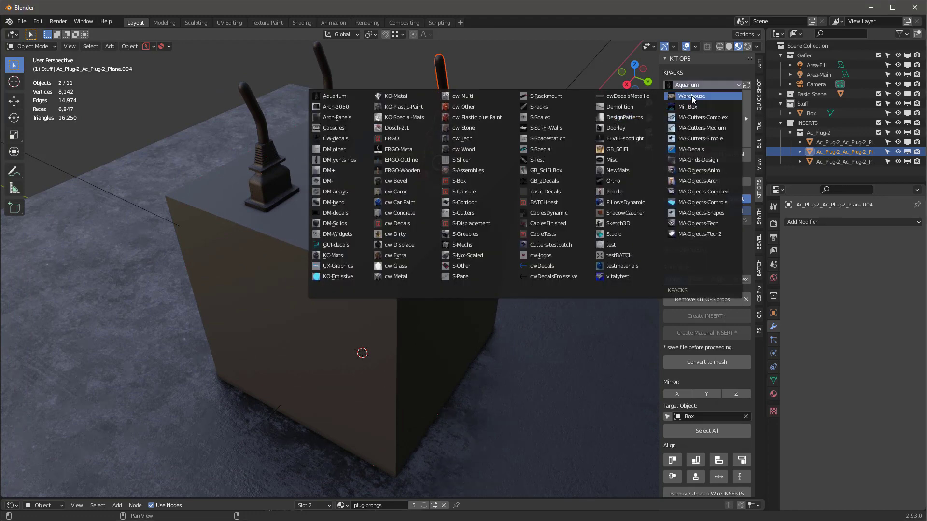
left_click(702, 190)
left_click(719, 103)
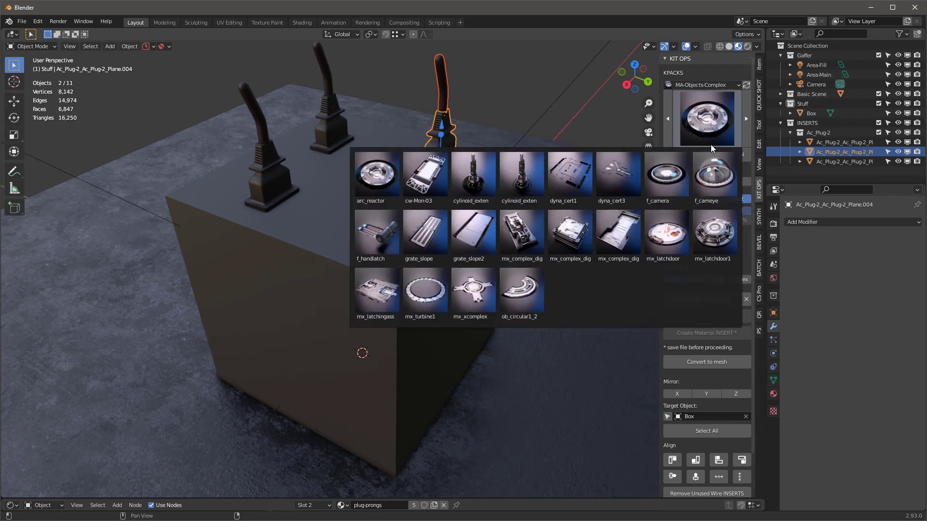
left_click(520, 292)
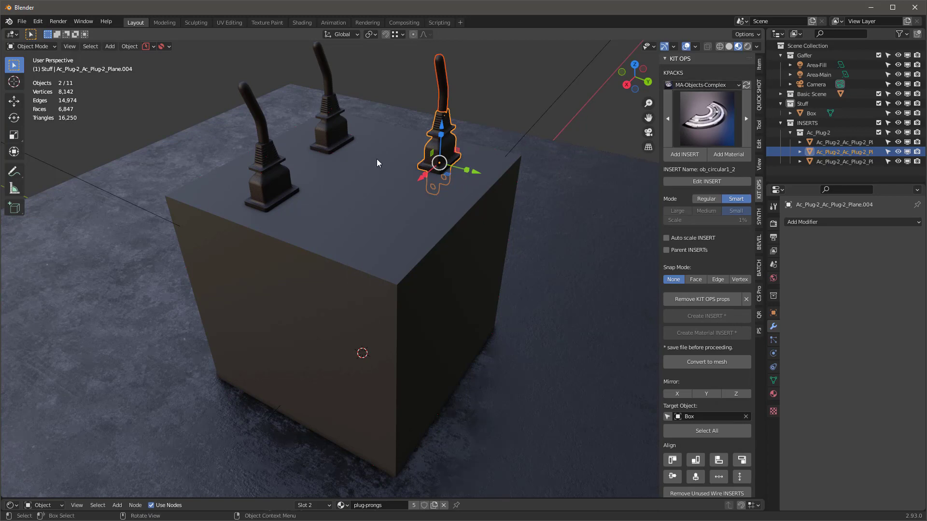
left_click(376, 176)
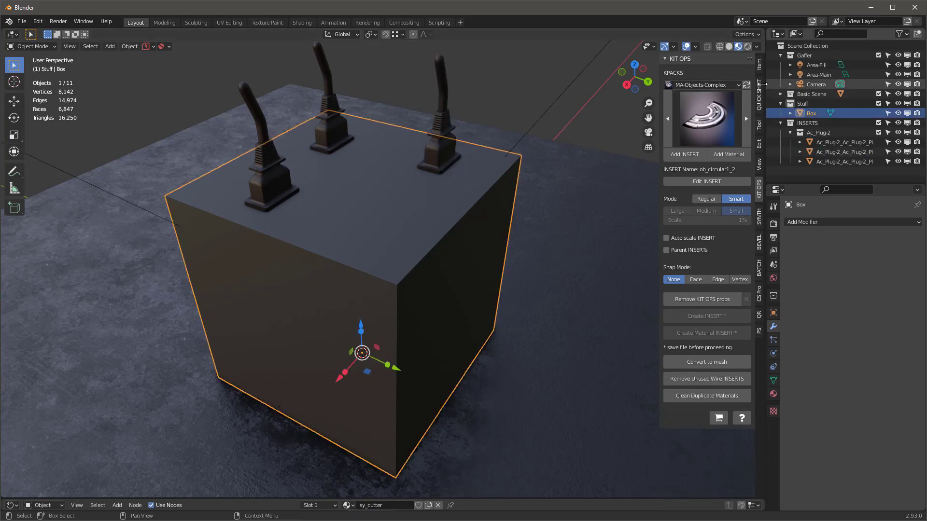
left_click(569, 102)
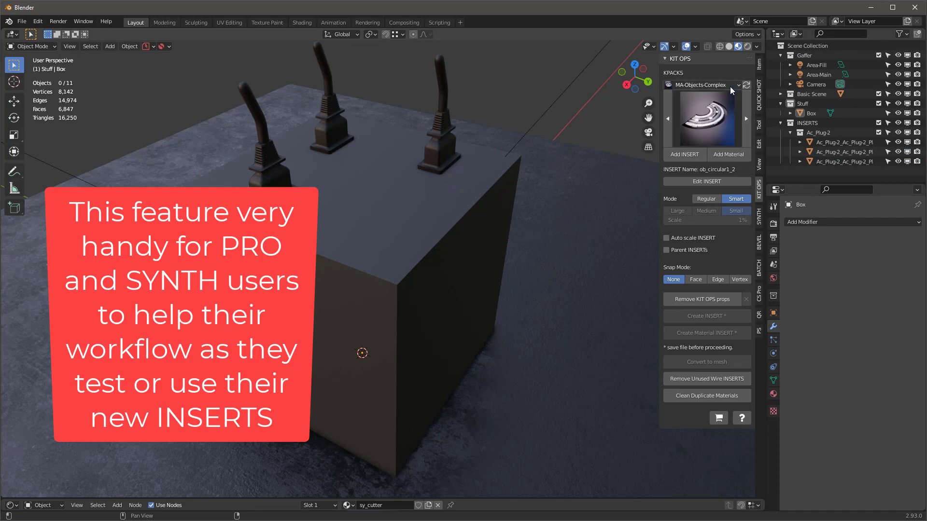
left_click(730, 85)
left_click(700, 131)
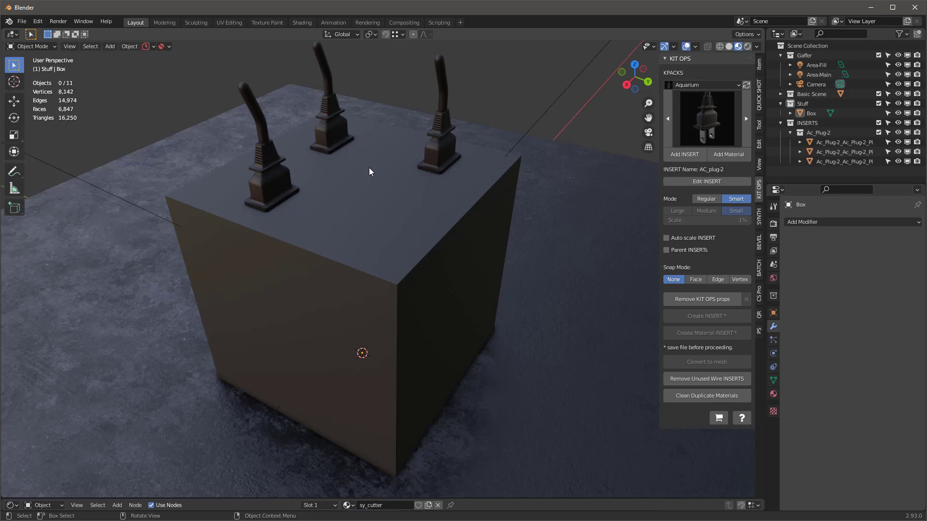
Step: Select the box and pick duplex-receptacle from the KPACKS insert thumbnail grid
scroll(368, 167, "down", 2)
scroll(368, 166, "up", 2)
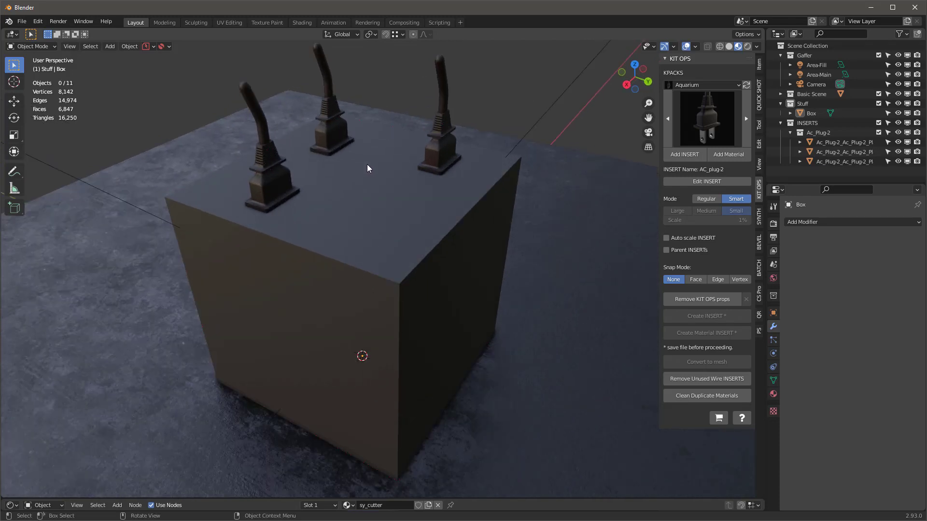
scroll(367, 165, "down", 1)
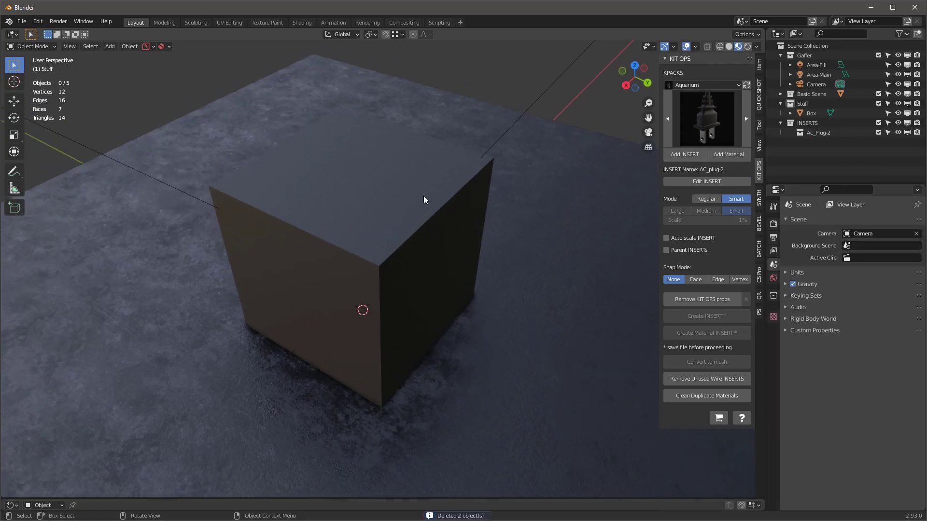
scroll(377, 171, "up", 2)
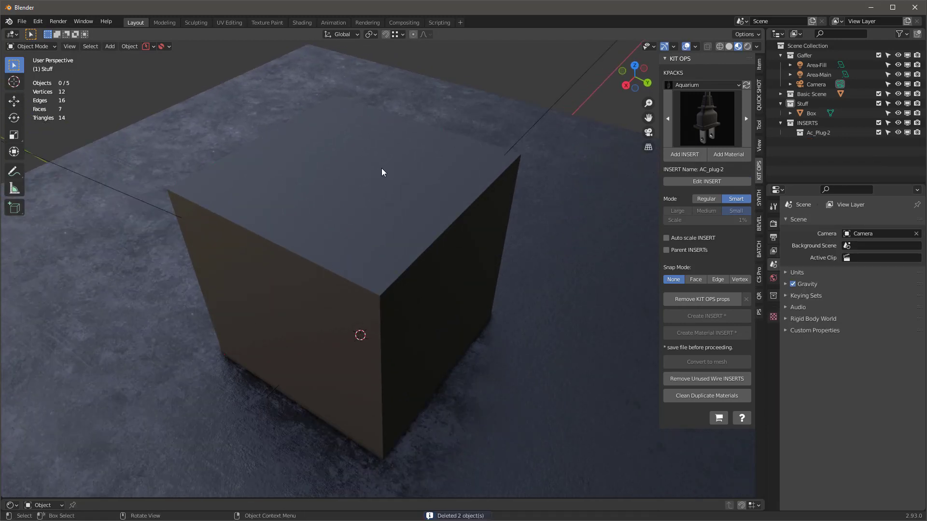
scroll(382, 172, "up", 3)
left_click(410, 182)
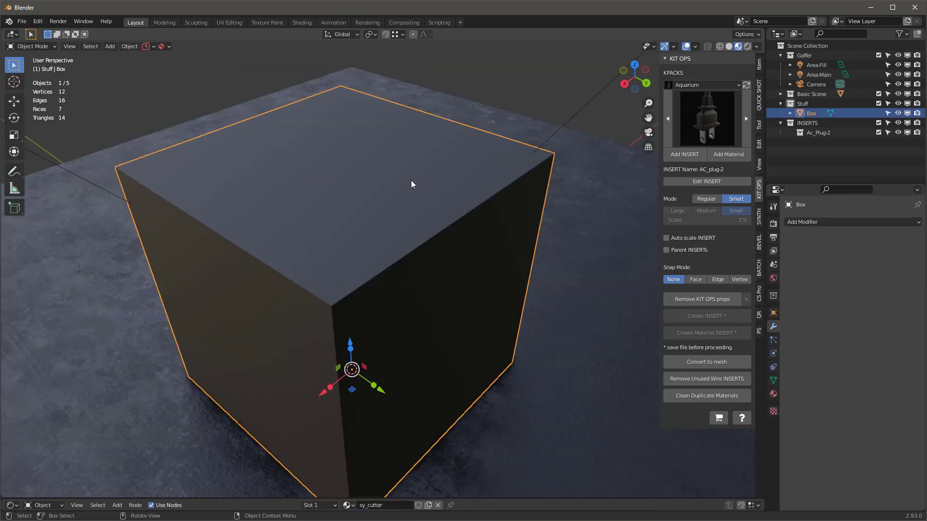
left_click(713, 120)
left_click(552, 157)
left_click(567, 182)
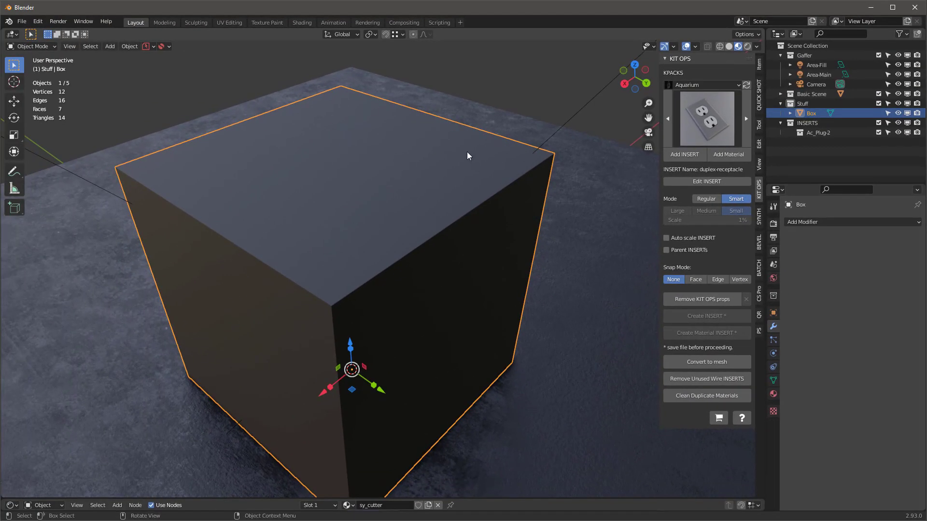
Step: Set Snap Mode to Face and add the duplex-receptacle insert, scaling it on the box top
left_click(699, 280)
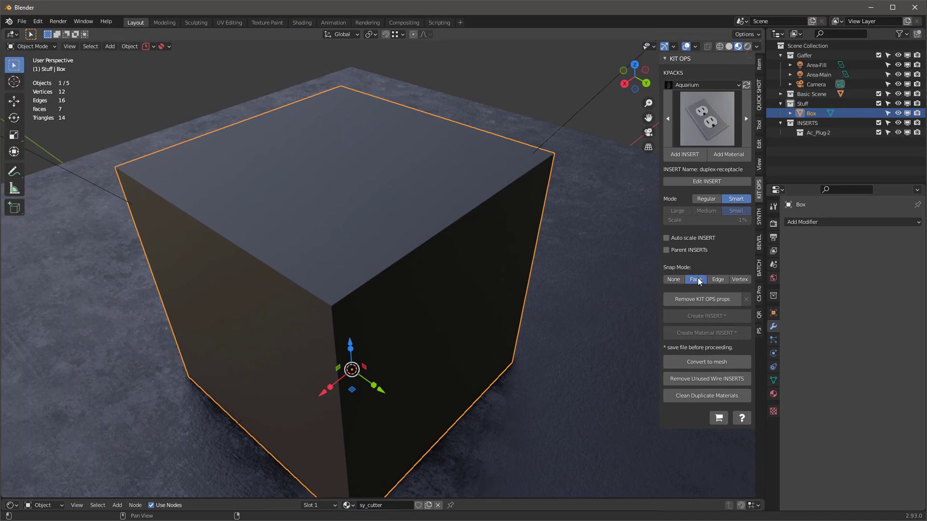
left_click(689, 153)
scroll(355, 176, "up", 5)
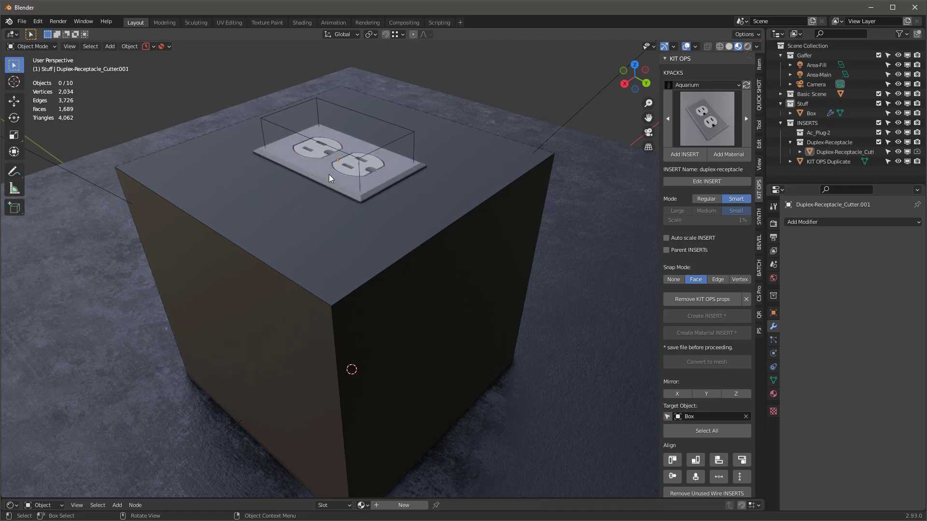
Step: Switch snapping to Edge with Center so the receptacle sits at the top edge's midpoint
key("n")
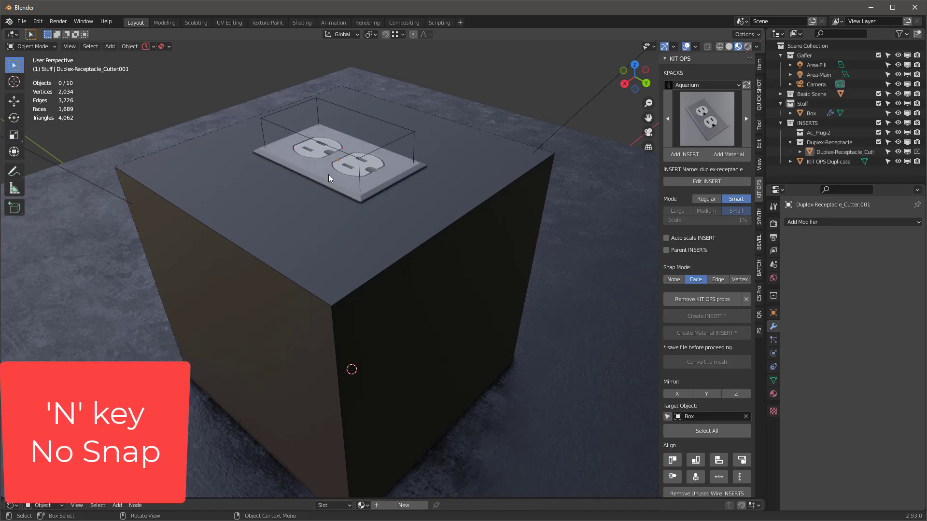
key("n")
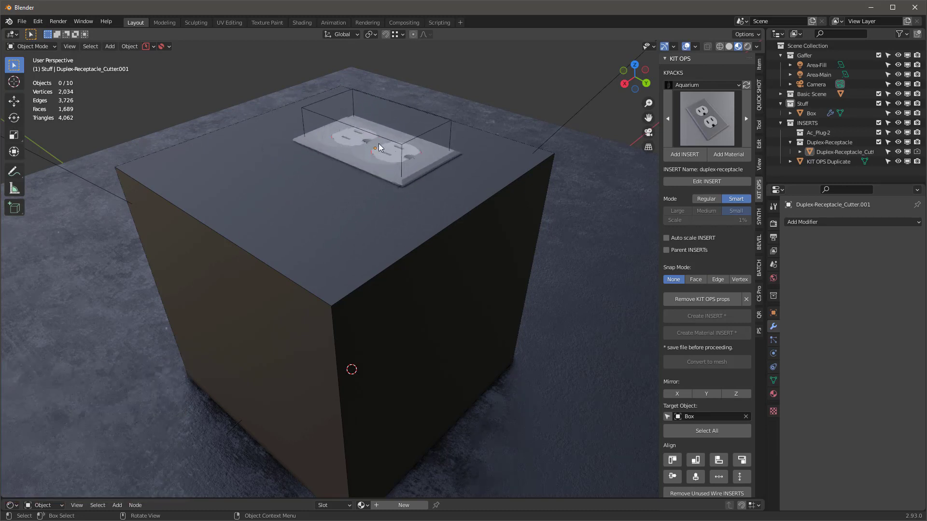
key("v")
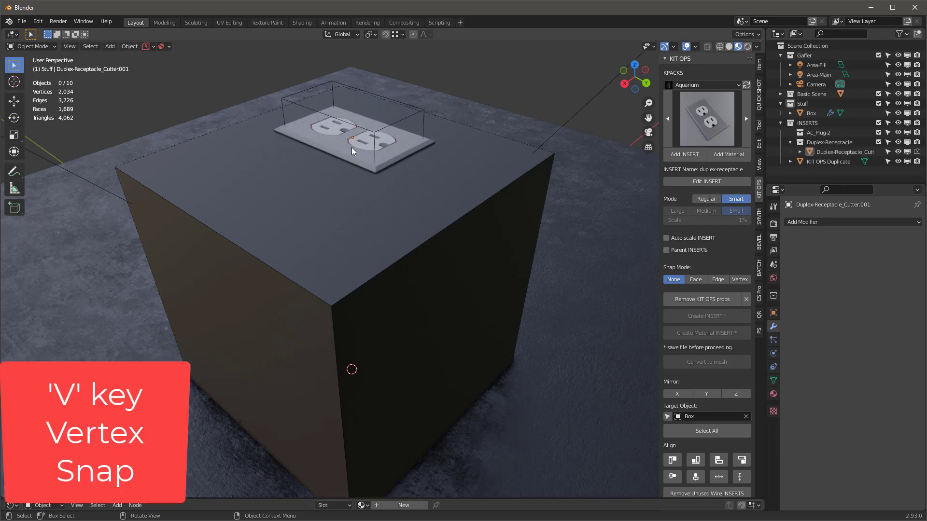
key("v")
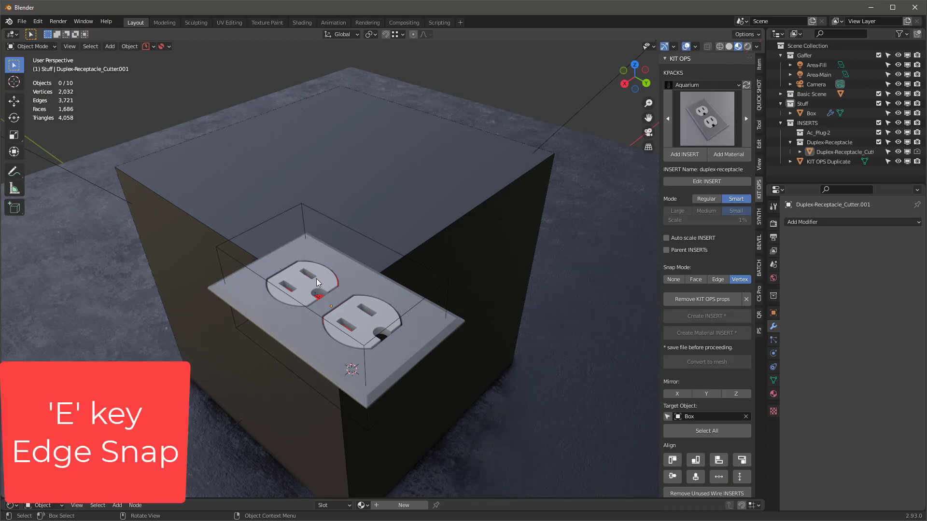
key("e")
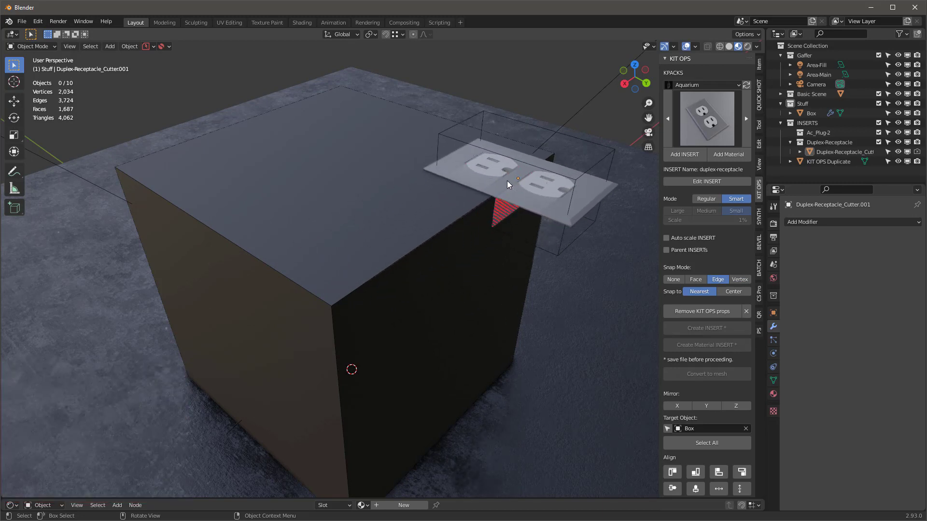
key("c")
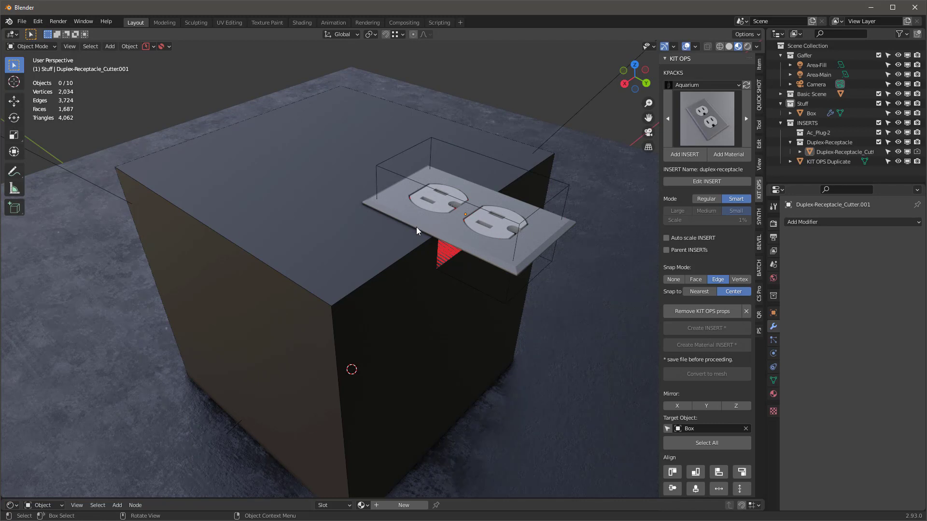
Step: Confirm the receptacle placement and inspect the box's Difference boolean from the receptacle cutter
left_click(417, 227)
left_click(572, 386)
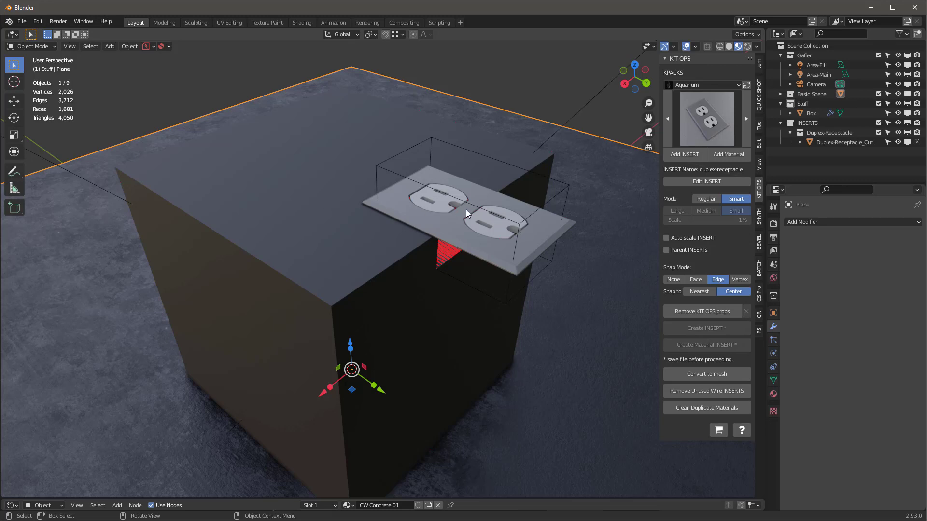
left_click(316, 197)
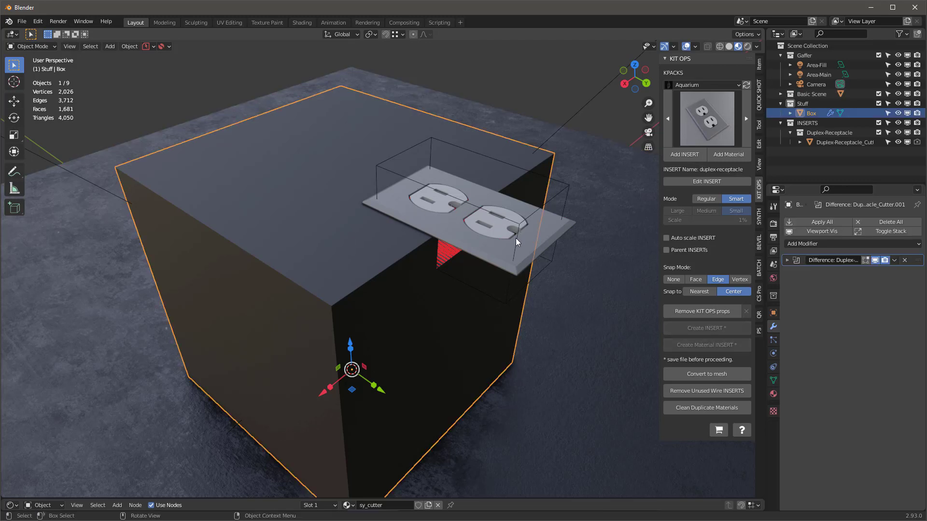
left_click(512, 262)
left_click(349, 263)
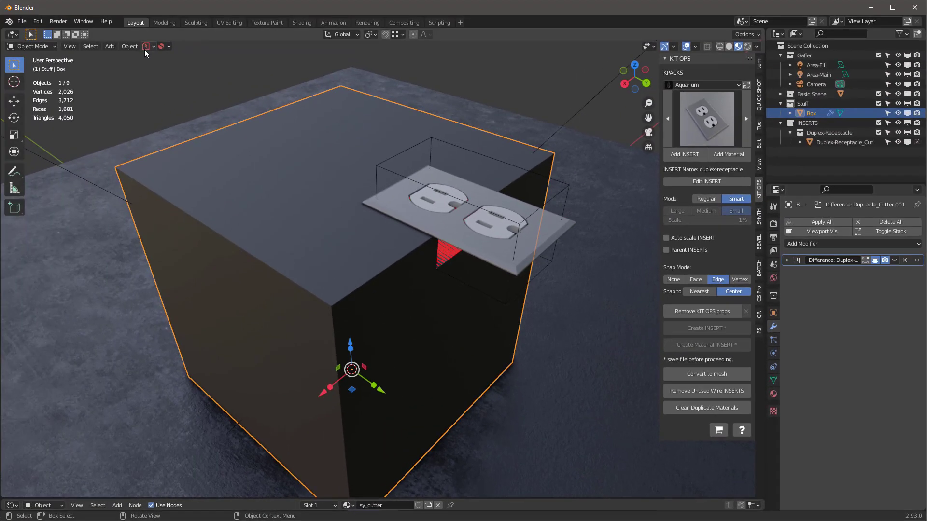
Step: Save the scene file with PowerSave from the header popover
left_click(148, 46)
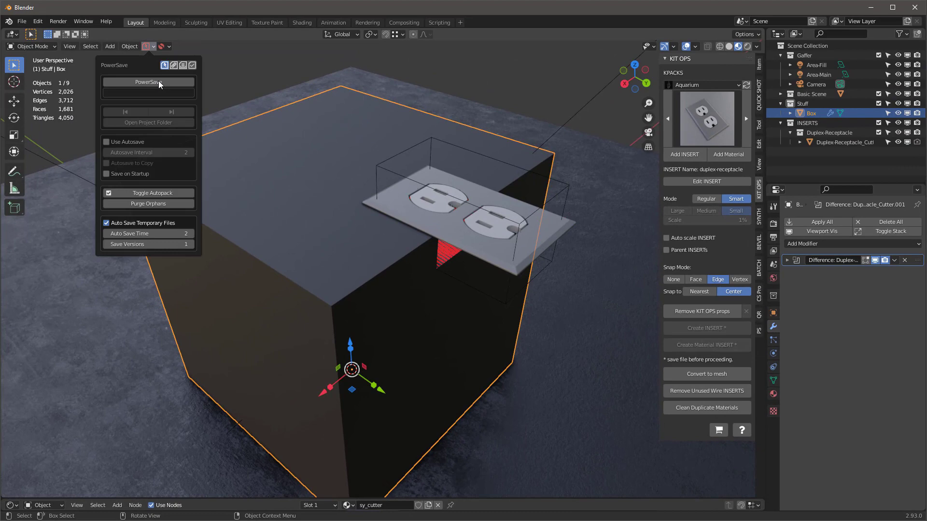
left_click(159, 82)
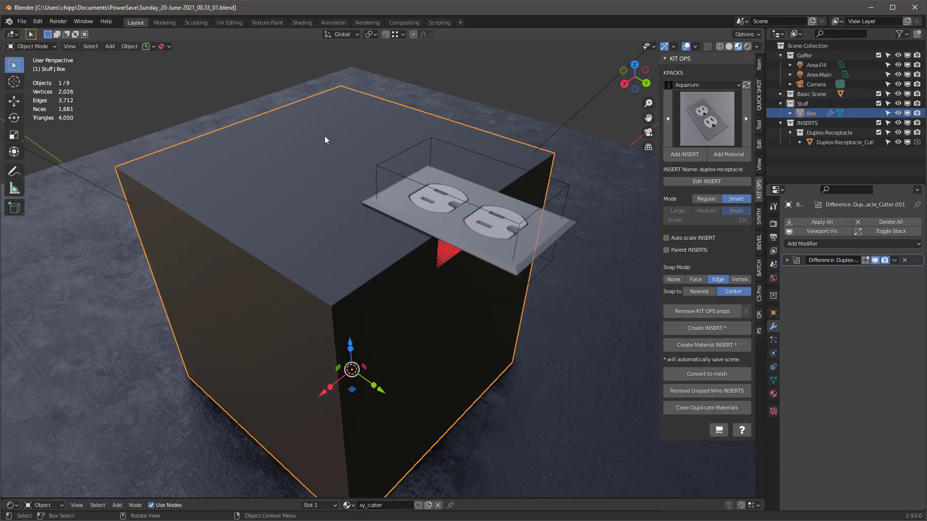
Step: In the SYNTH settings, add an eighth AC_plug-2 insert entry, then remove it
left_click(759, 217)
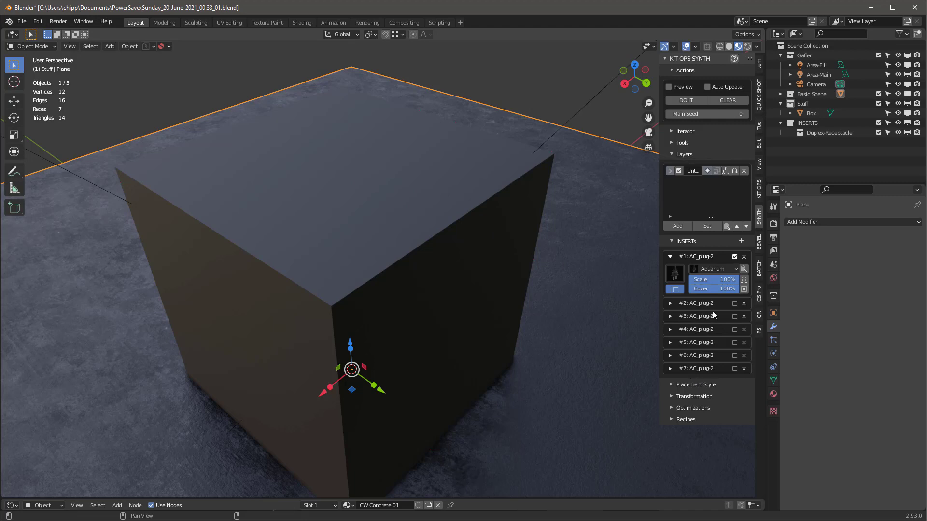
left_click(741, 242)
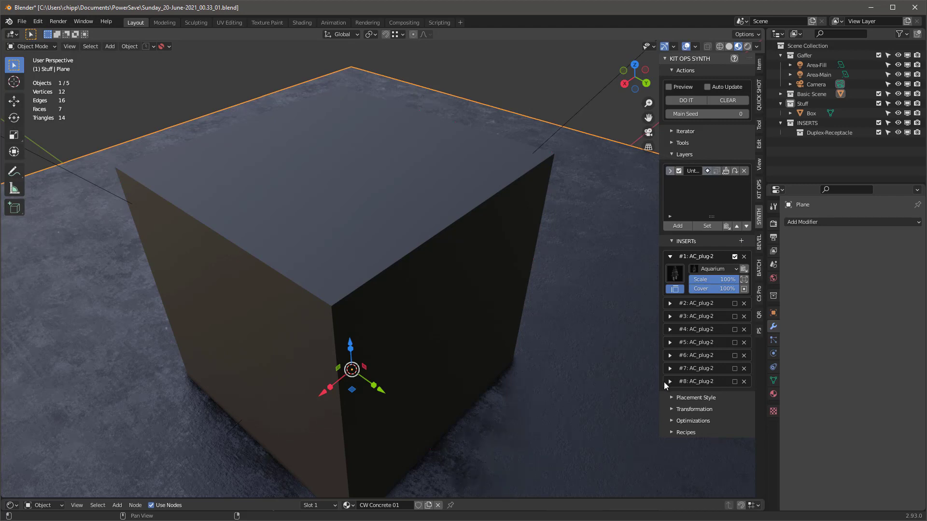
left_click(744, 382)
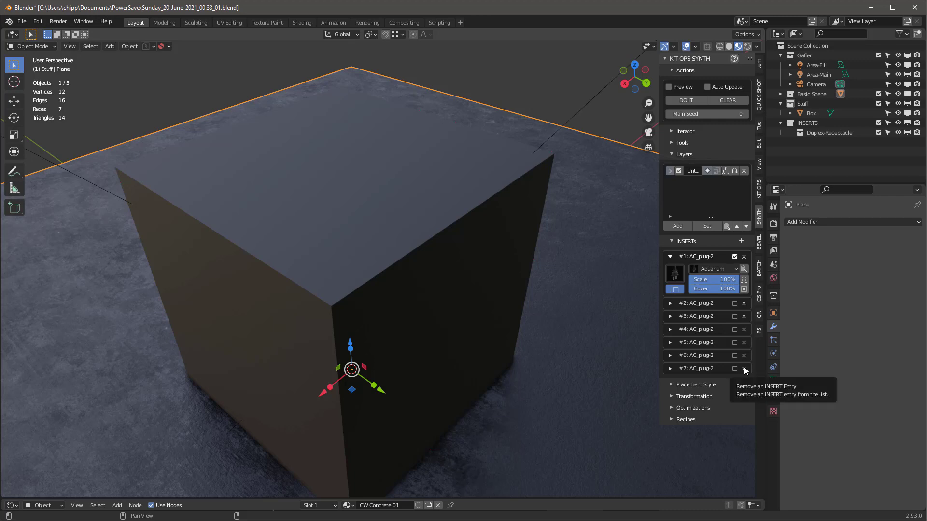